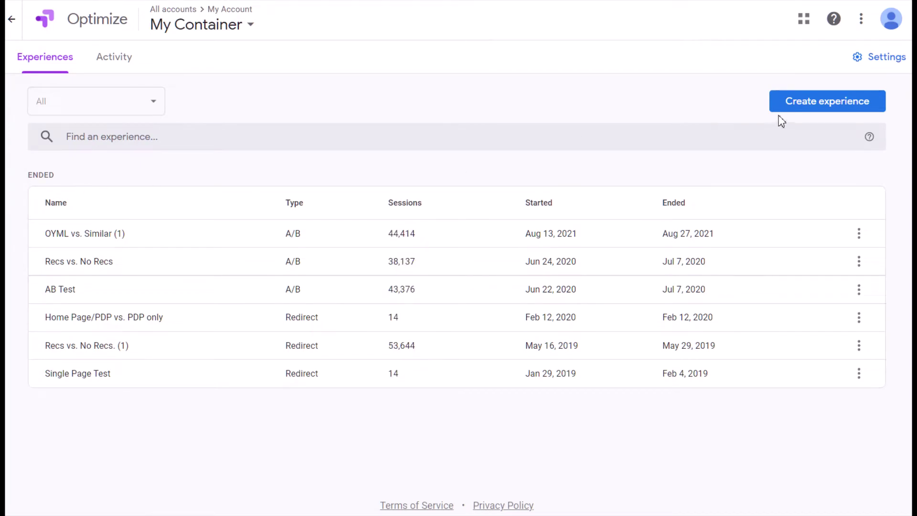
pyautogui.click(805, 109)
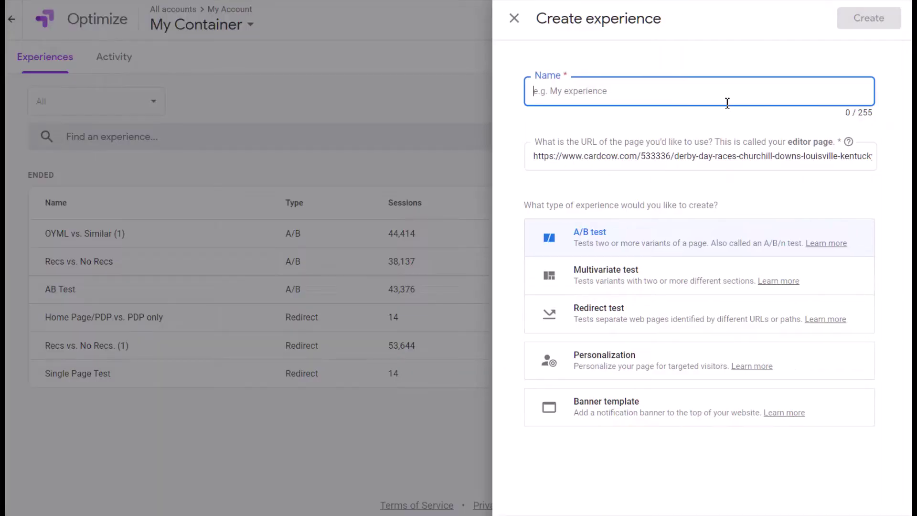
pyautogui.click(704, 102)
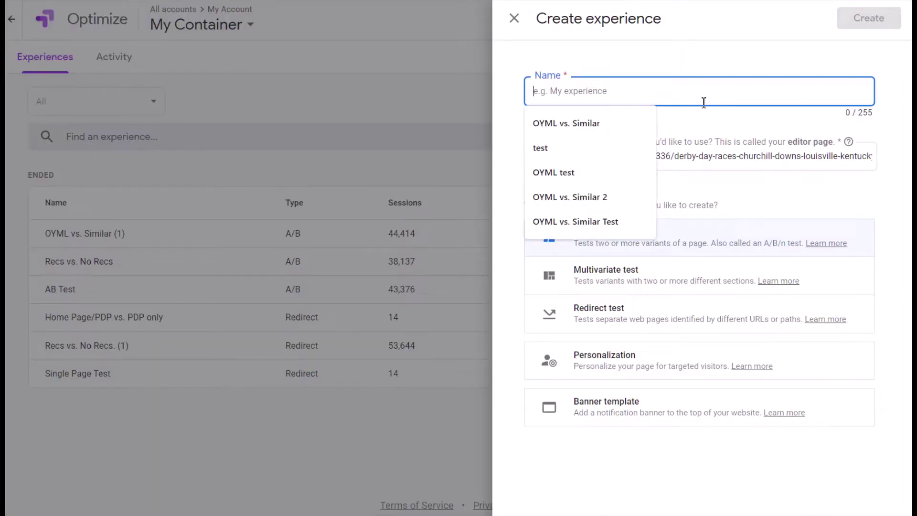
pyautogui.press('Down')
pyautogui.press('Return')
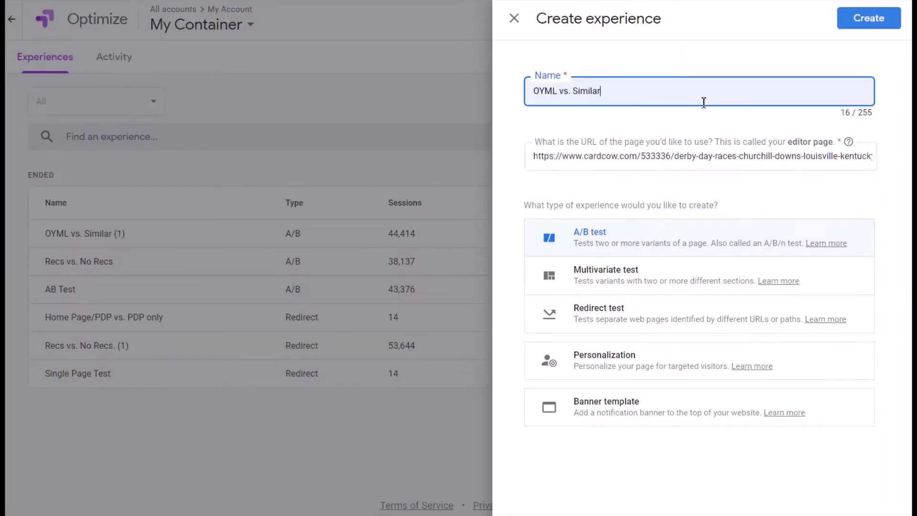
pyautogui.doubleClick(684, 152)
pyautogui.hotkey('ctrl', 'a')
pyautogui.write('https://www.cardcow.com/56892/greetings-from-chicago-illinois/')
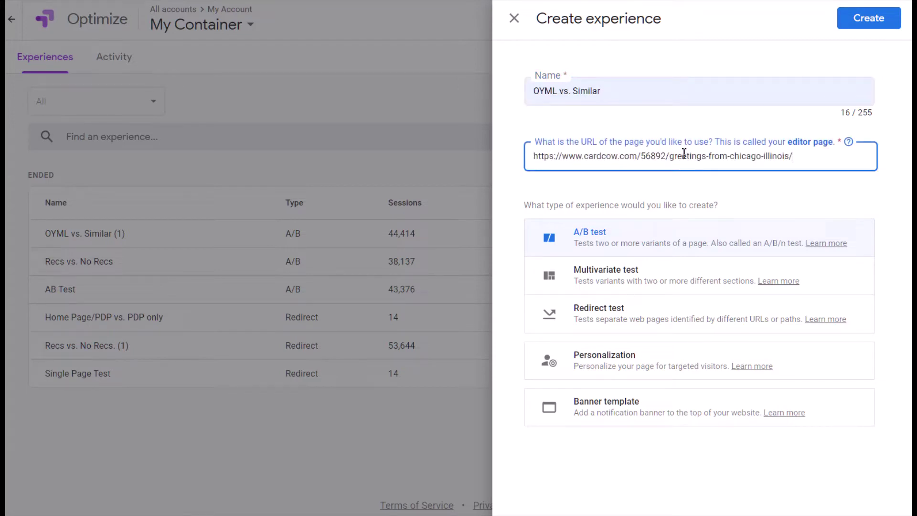
pyautogui.click(646, 240)
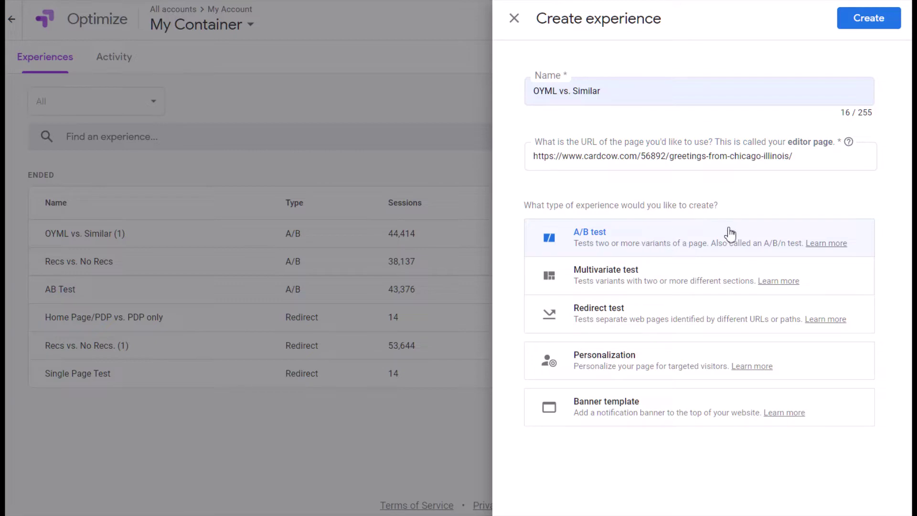
pyautogui.click(863, 27)
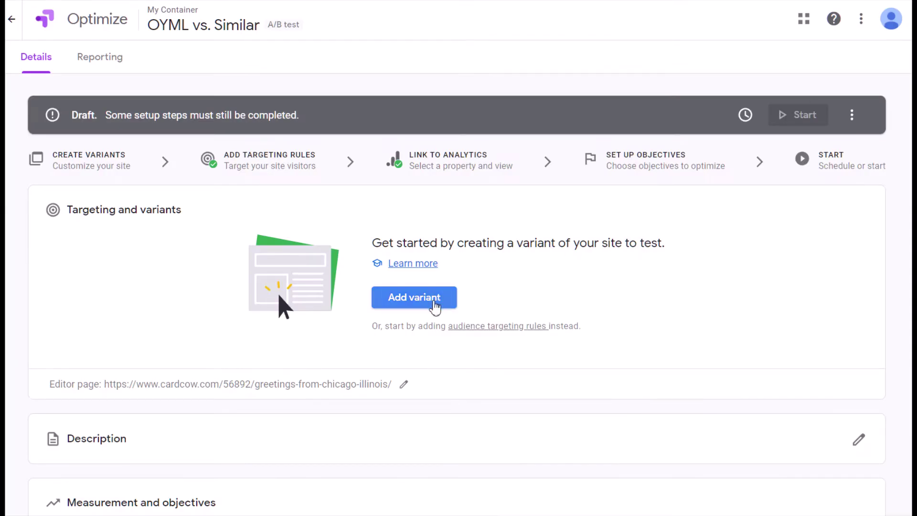
# Add a first test variant named "Similar" to the experience.
pyautogui.click(435, 305)
pyautogui.tripleClick(568, 97)
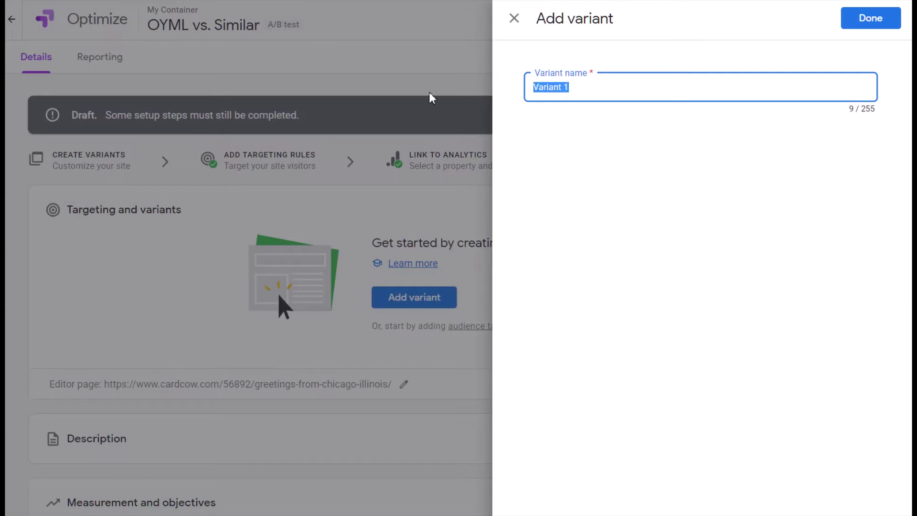
pyautogui.write('Si')
pyautogui.press('Down')
pyautogui.press('Return')
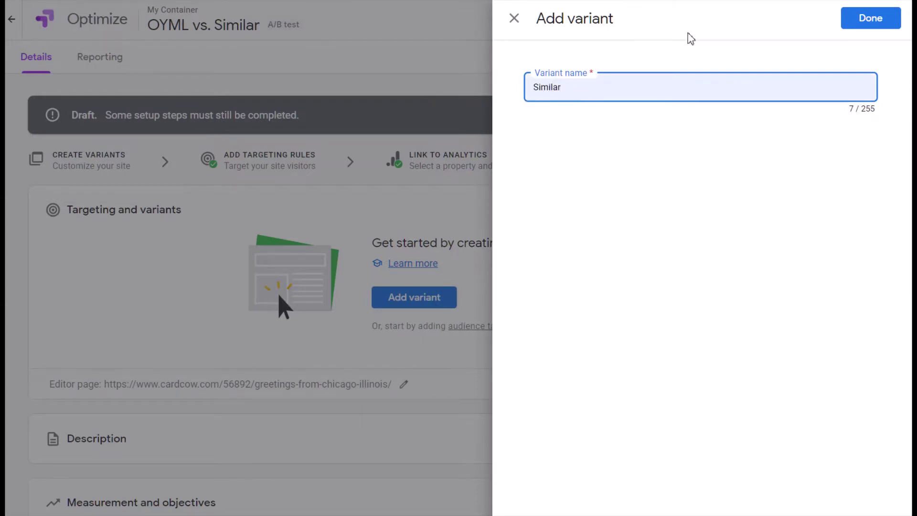
pyautogui.click(868, 19)
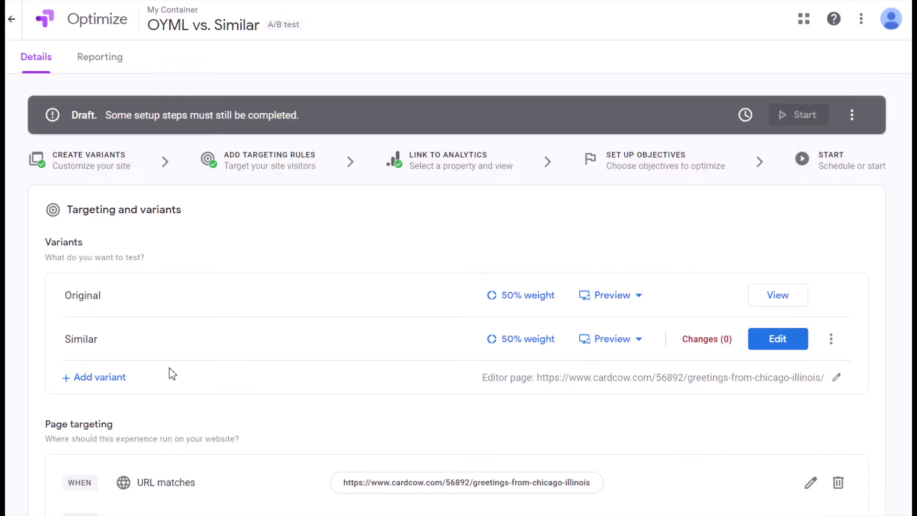
# Add another test variant named "OYML" to the experience.
pyautogui.click(109, 378)
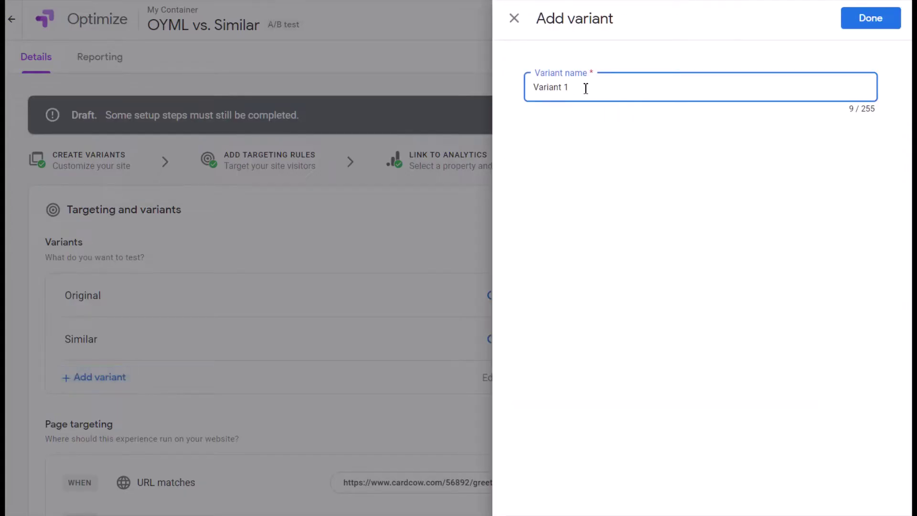
pyautogui.tripleClick(586, 88)
pyautogui.write('O')
pyautogui.press('Down')
pyautogui.press('Return')
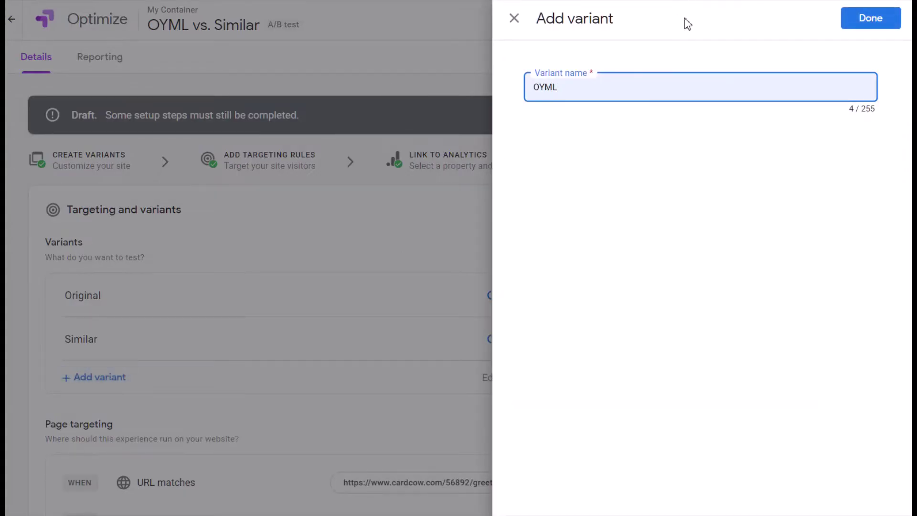
pyautogui.click(870, 19)
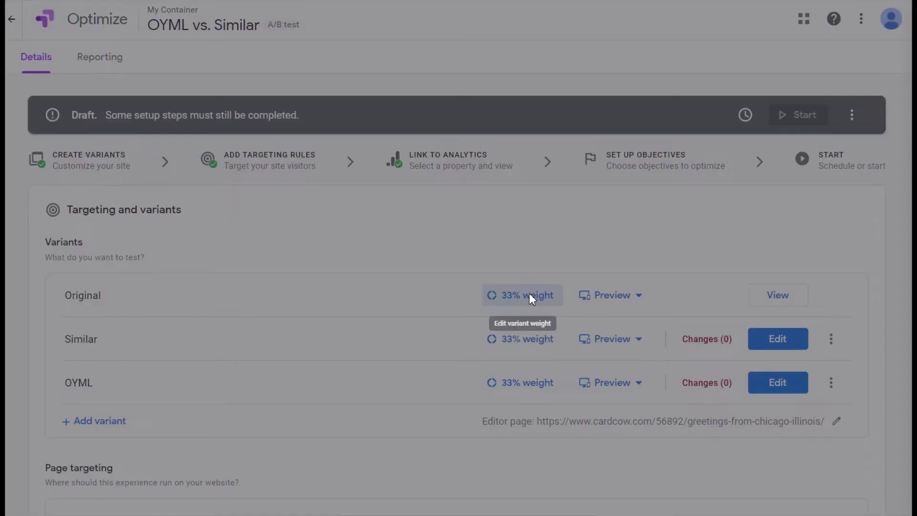
# Distribute traffic by custom percentages: 0% for Original, 50% for Similar and 50% for OYML.
pyautogui.click(529, 295)
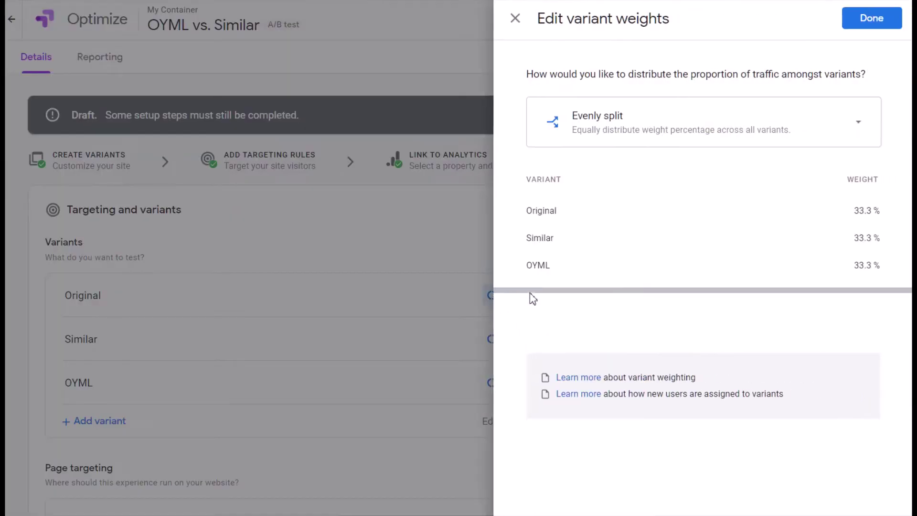
pyautogui.click(642, 138)
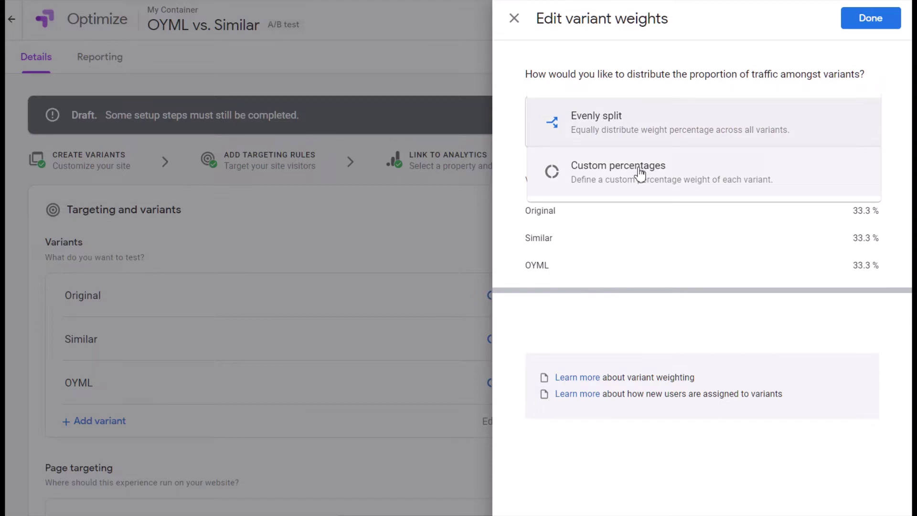
pyautogui.click(640, 173)
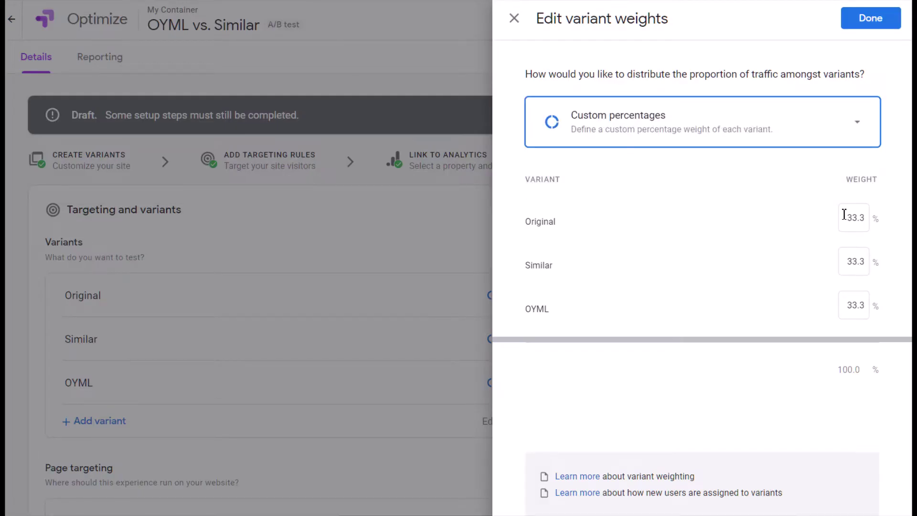
pyautogui.click(845, 216)
pyautogui.write('0')
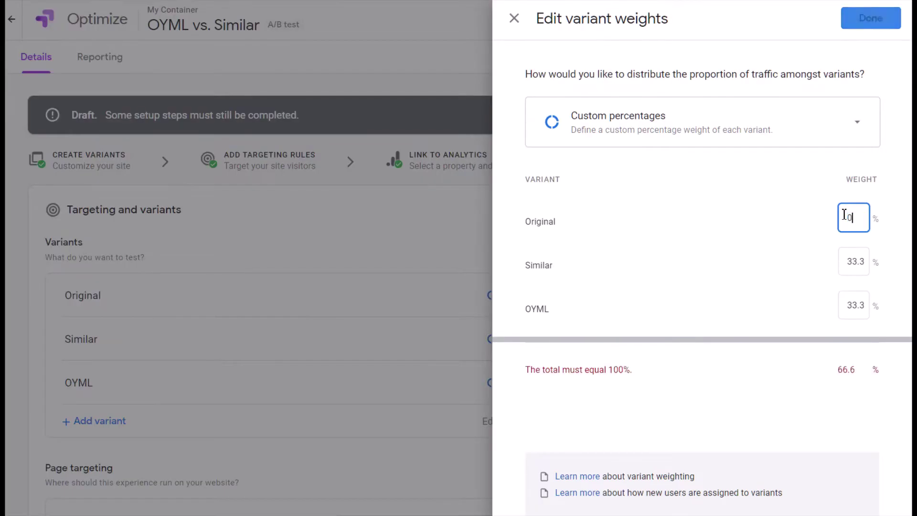
pyautogui.press('Tab')
pyautogui.write('50')
pyautogui.press('Tab')
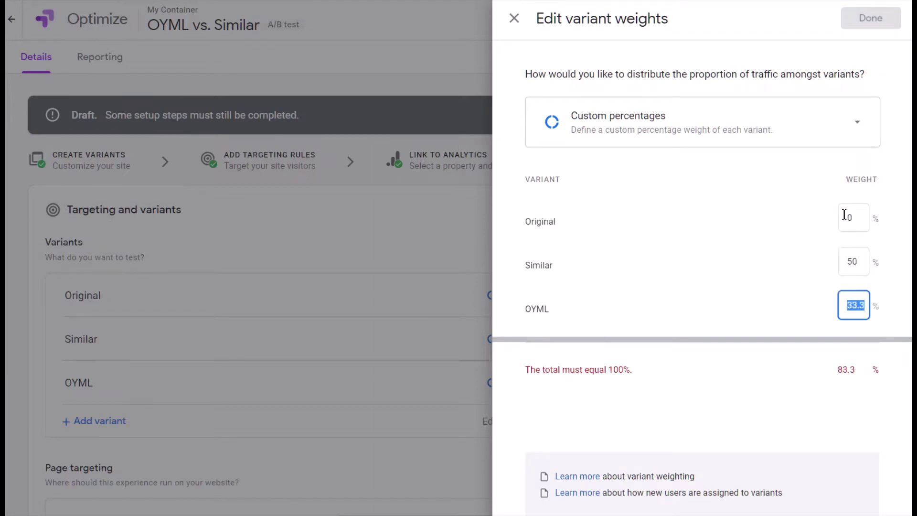
pyautogui.write('50')
pyautogui.press('Tab')
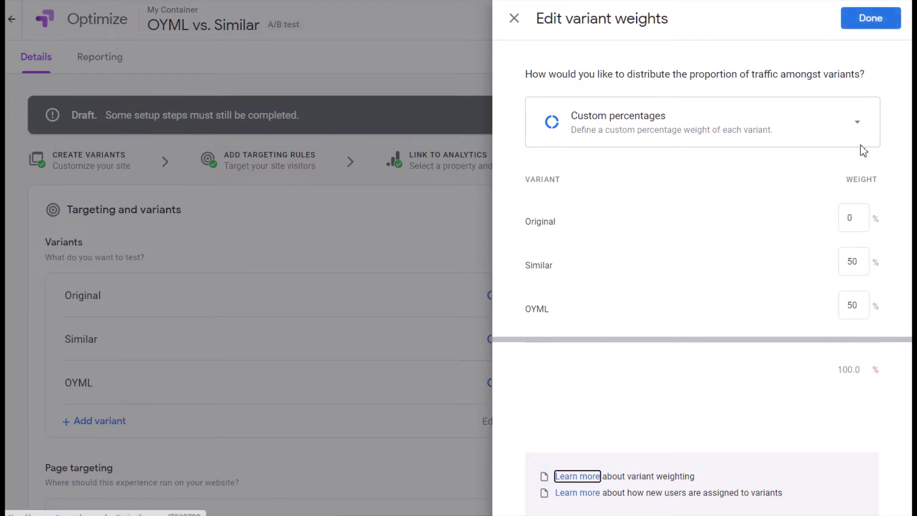
pyautogui.click(871, 19)
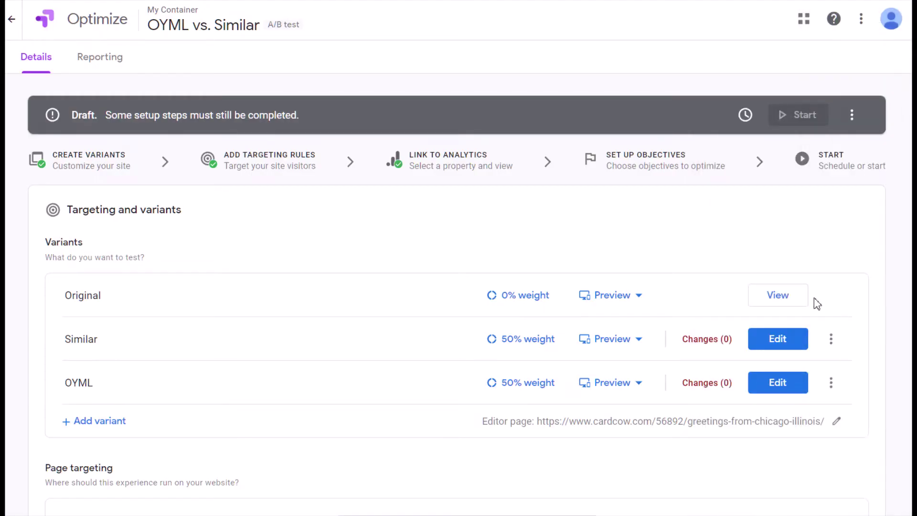
# Open the Similar variant for editing, collapse the element properties and review the product page down to the comment form.
pyautogui.click(786, 342)
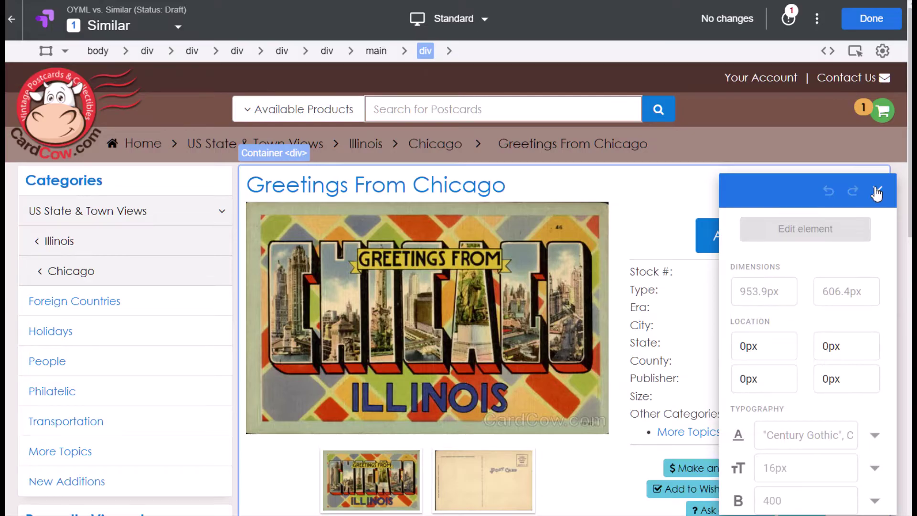
pyautogui.click(877, 193)
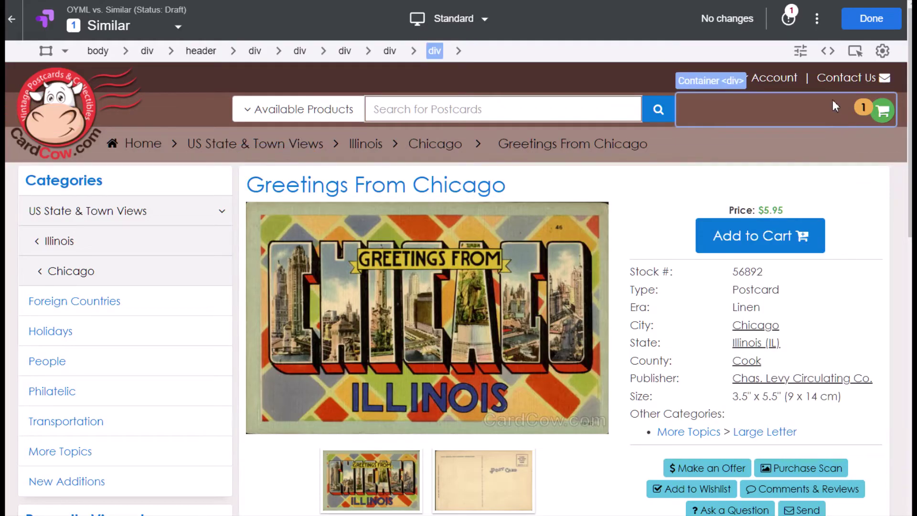
pyautogui.scroll(-4, 811, 232)
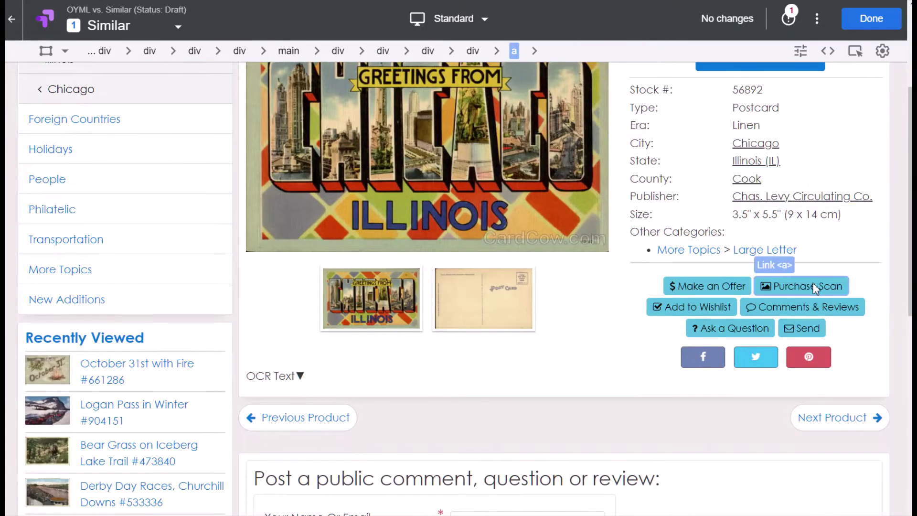
pyautogui.scroll(-4, 816, 289)
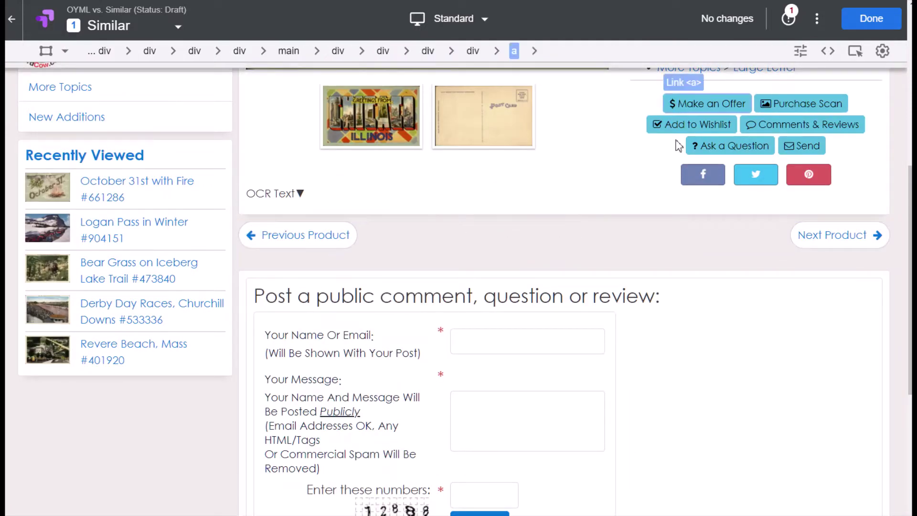
# Enter global JavaScript that requests "similar_items" recommendations by productid and visitorid from the recstest2 function and writes the response into the "recs" element.
pyautogui.click(827, 52)
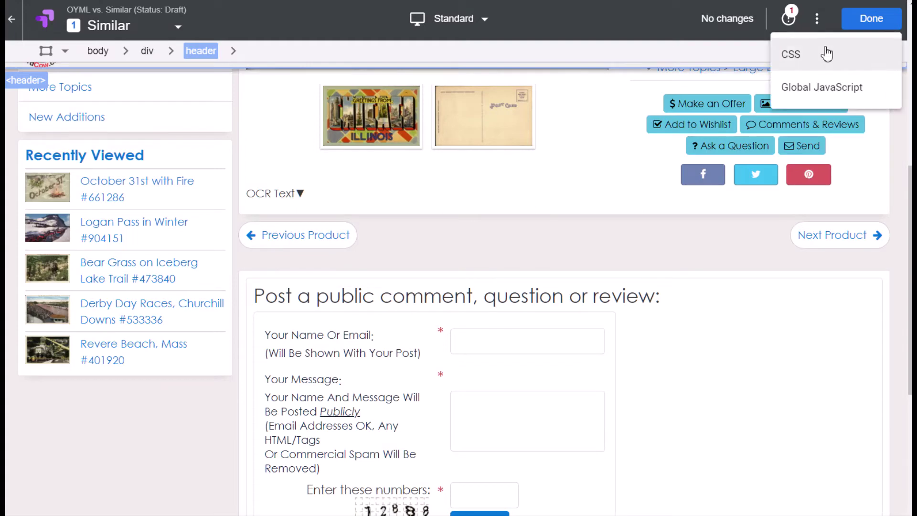
pyautogui.click(815, 88)
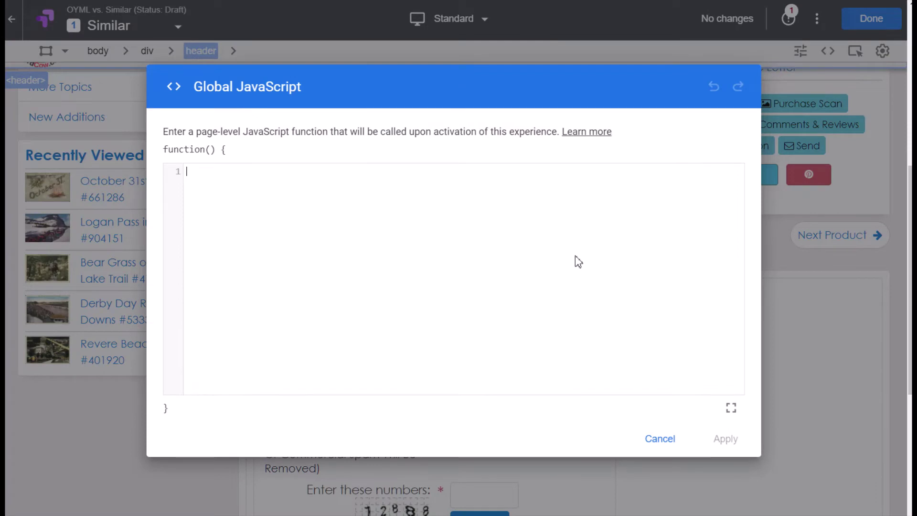
pyautogui.write('var xhr = new XMLHttpRequest(); var placement = "similar_items"; var productid = dataLayer[0].ecommerce.items[0].item_id; var visitorid = "GA1.2." + ga.getAll()[0].get(\'clientId\');  xhr.open("GET",           "https://us-central1-cardcow-recommendations.cloudfunctions.net/recstest2?html=1&visitorid="          + visitorid + "&productid=" + productid + "&placement=" + placement, true); xhr.onload = function () {   document.getElementById("recs").innerHTML = xhr.responseText; }; xhr.send();')
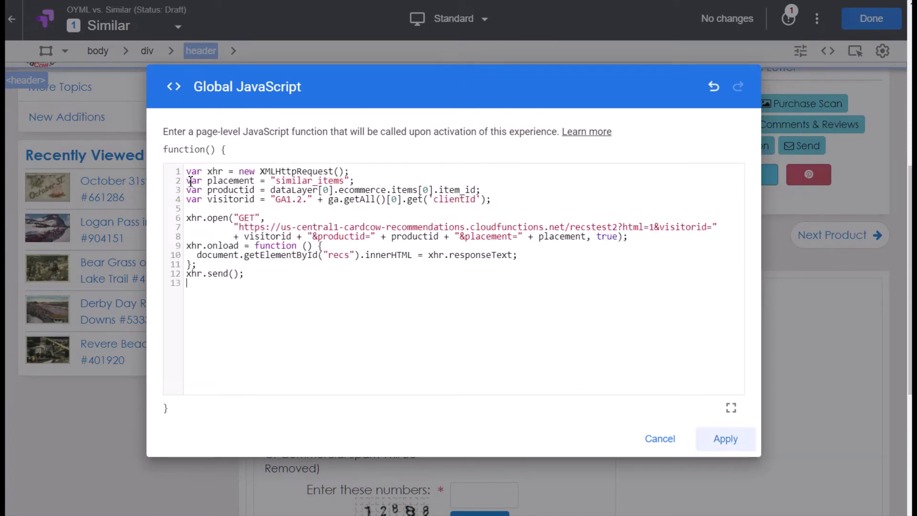
# Examine the script's placement, productid and visitorid variables, its GET request and the "recs" element that receives the response.
pyautogui.moveTo(189, 181); pyautogui.dragTo(353, 180)
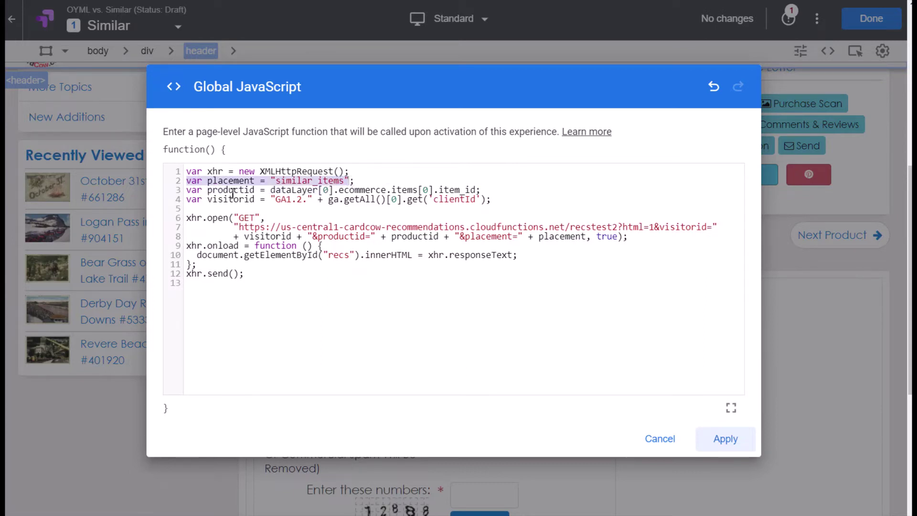
pyautogui.click(188, 193)
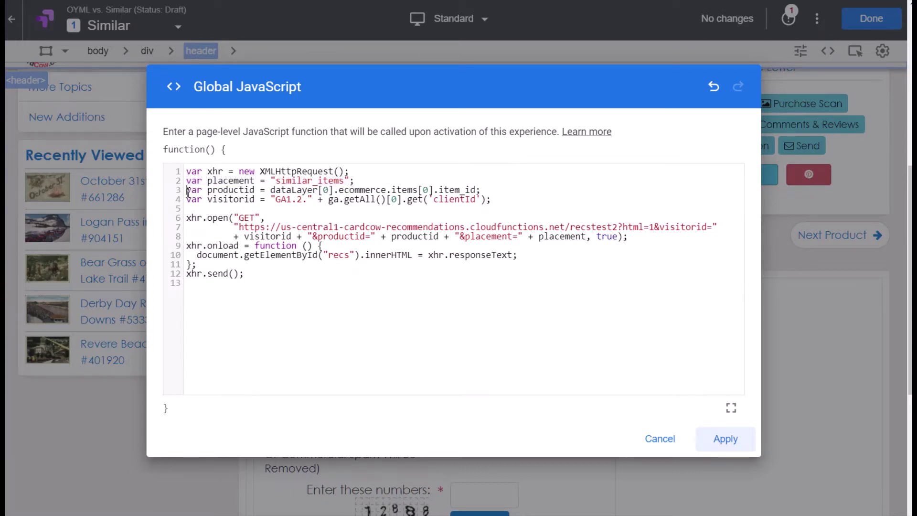
pyautogui.moveTo(190, 191); pyautogui.dragTo(480, 189)
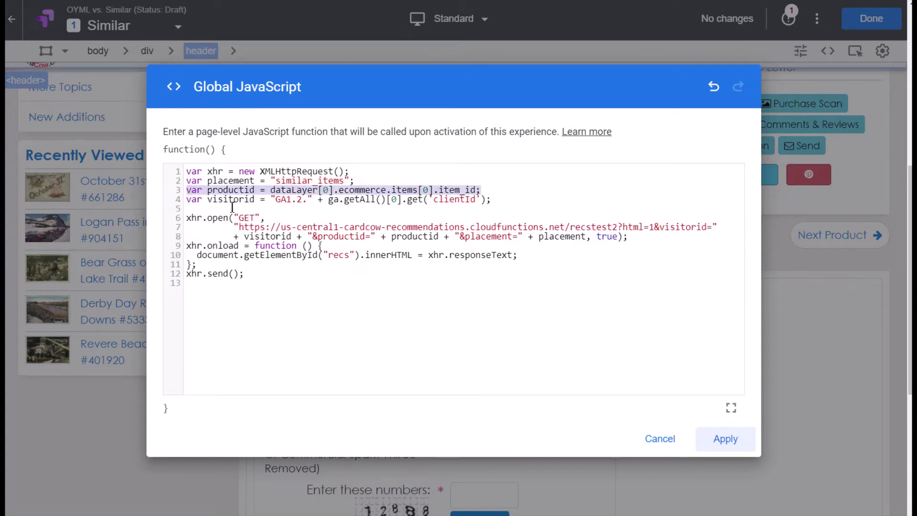
pyautogui.moveTo(187, 204); pyautogui.dragTo(488, 203)
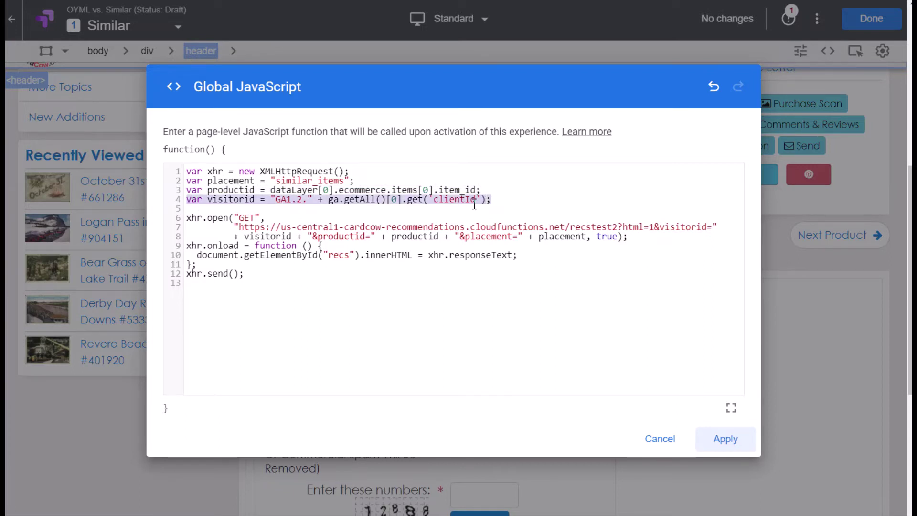
pyautogui.click(189, 219)
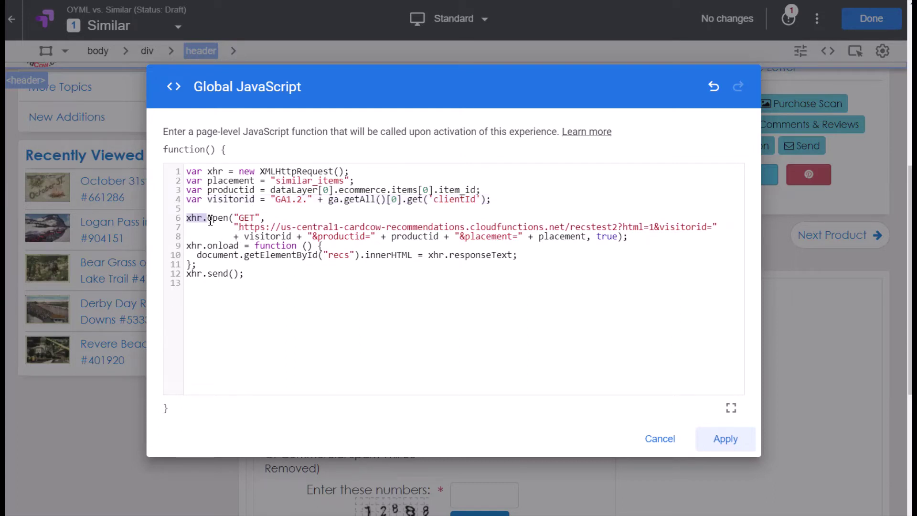
pyautogui.moveTo(211, 222); pyautogui.dragTo(647, 236)
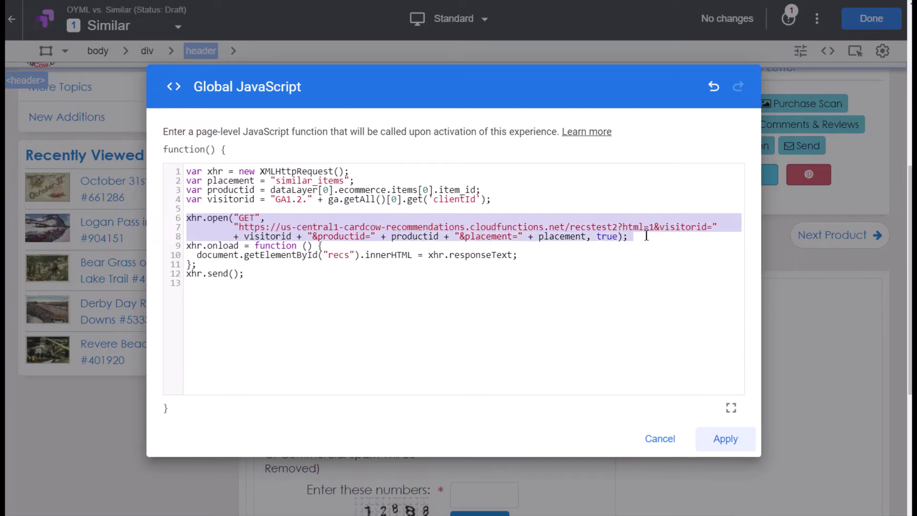
pyautogui.click(341, 259)
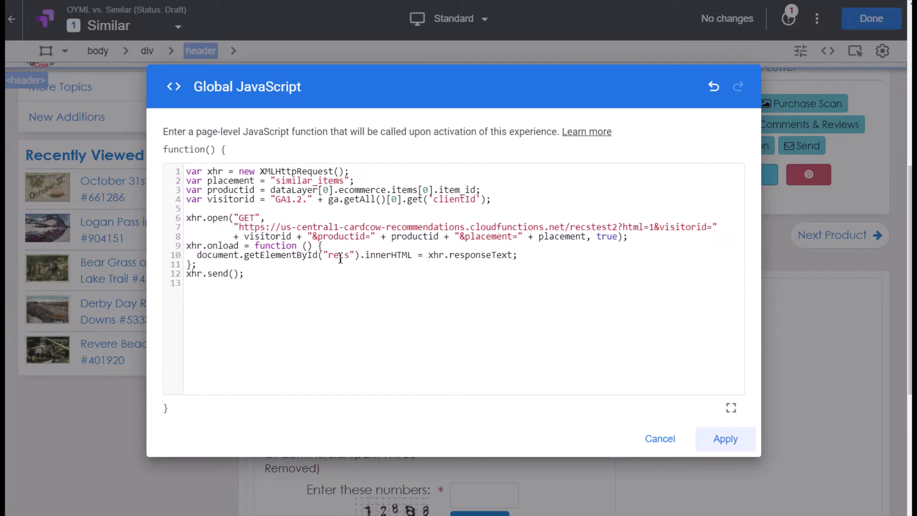
pyautogui.doubleClick(341, 259)
# Apply the global JavaScript to the page and save the Similar variant.
pyautogui.click(722, 438)
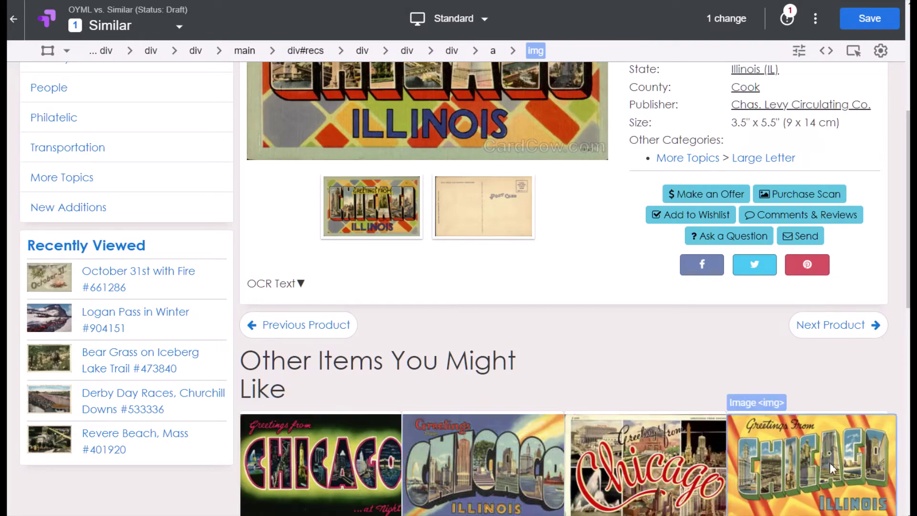
pyautogui.click(856, 20)
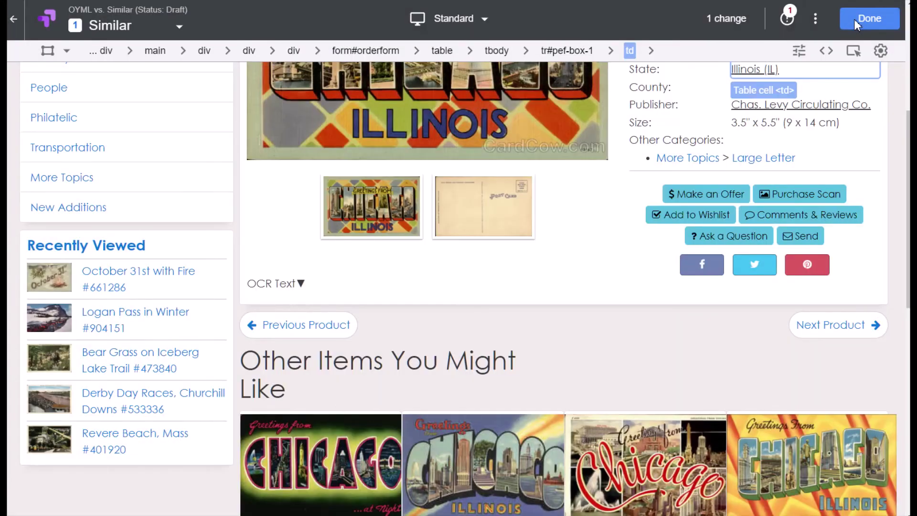
# Finish editing the Similar variant and open the OYML variant in the editor with the element properties collapsed.
pyautogui.click(857, 20)
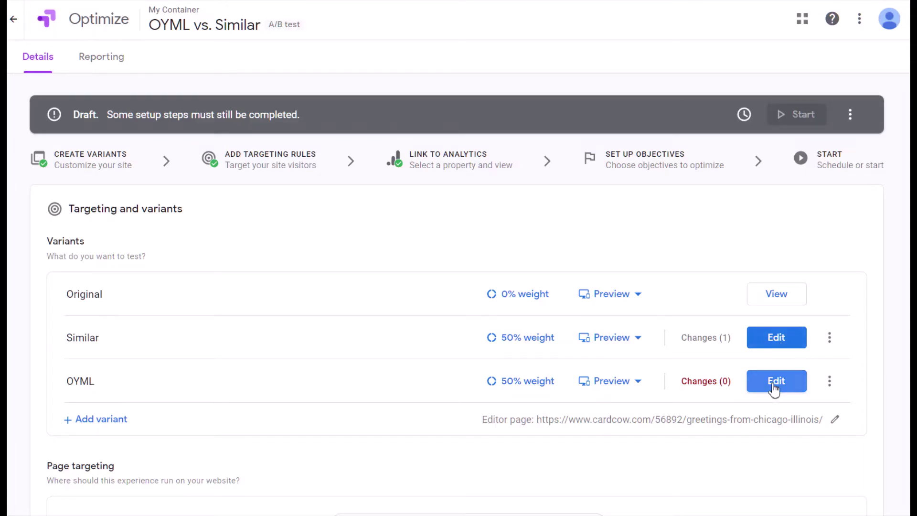
pyautogui.click(772, 383)
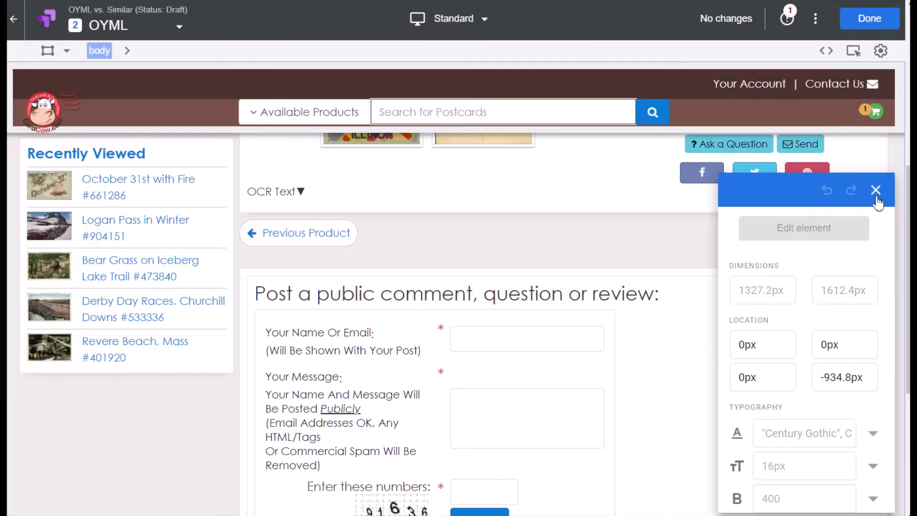
pyautogui.click(876, 191)
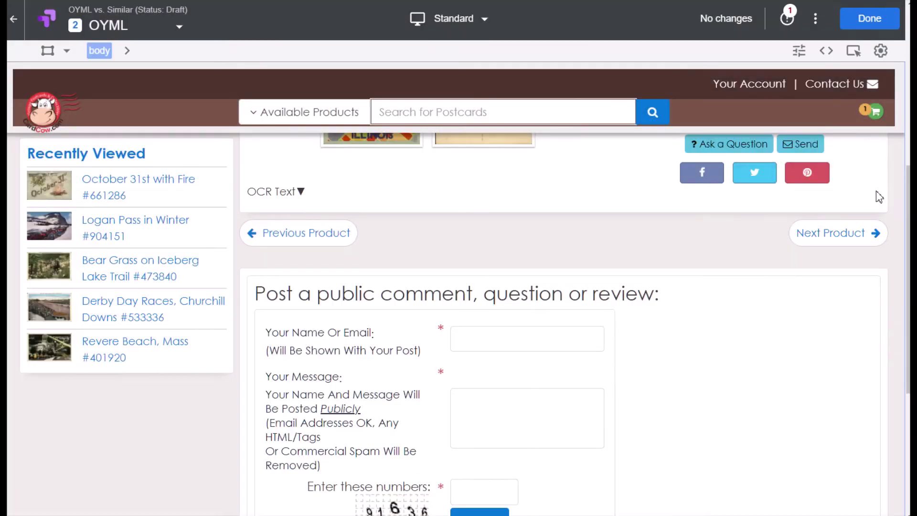
# Give the OYML variant the same recommendation script as global JavaScript with placement "product_detail", apply it and save the variant.
pyautogui.click(827, 52)
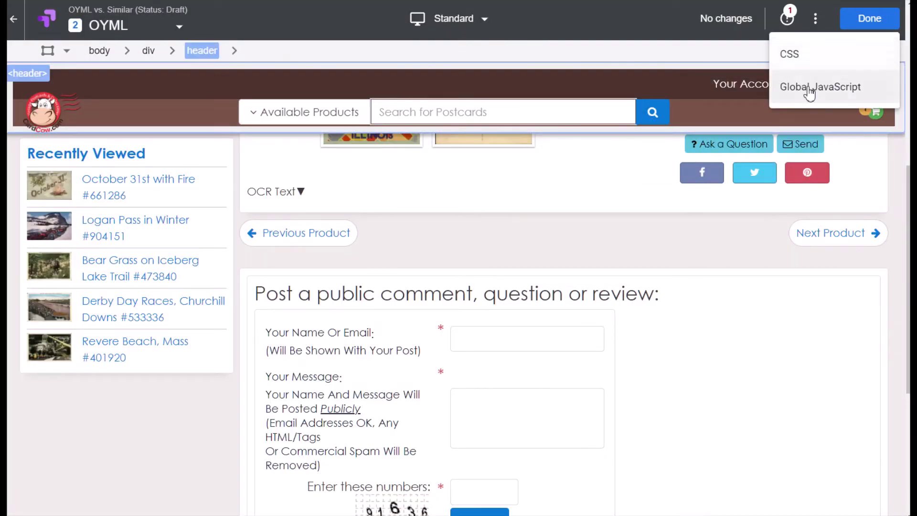
pyautogui.click(807, 85)
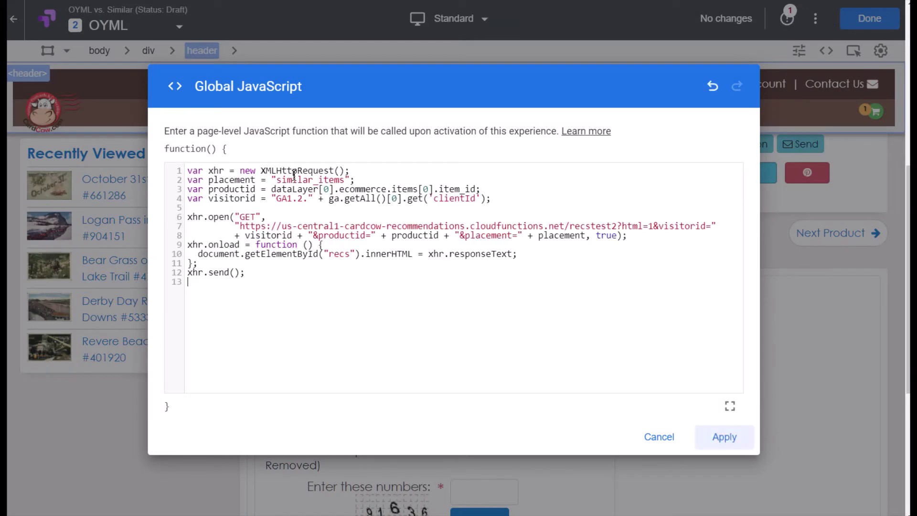
pyautogui.doubleClick(294, 179)
pyautogui.write('product_detail')
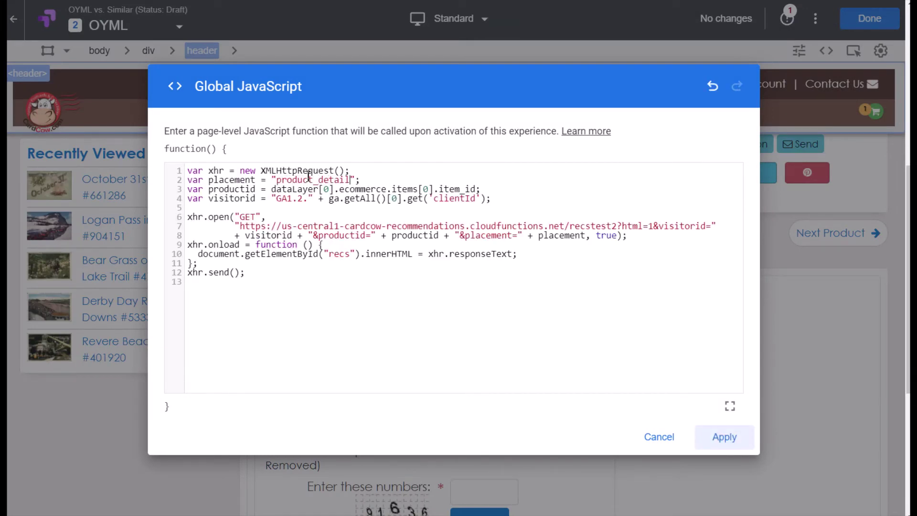
pyautogui.click(722, 448)
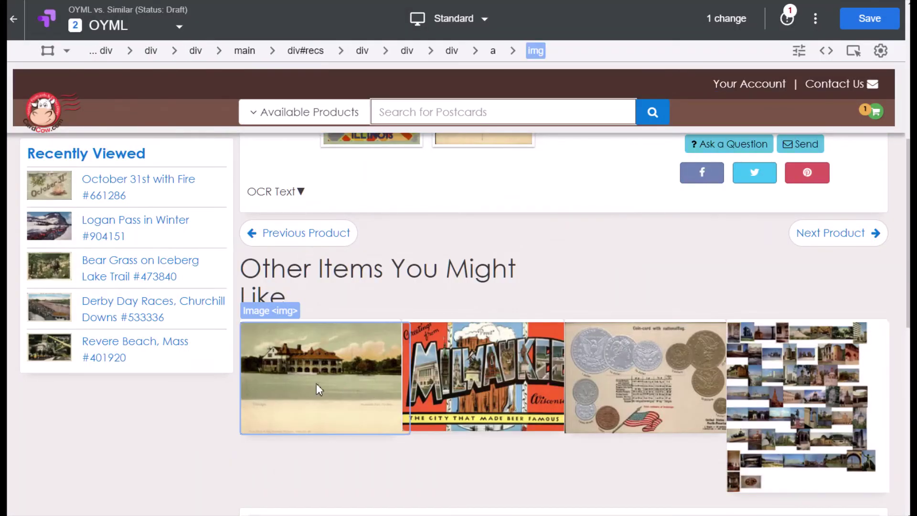
pyautogui.click(882, 18)
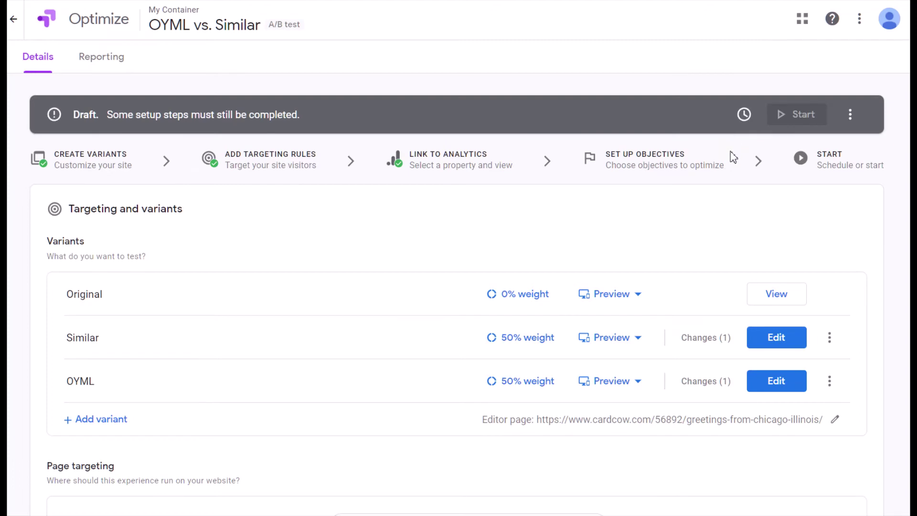
# Change the page targeting rule to Path matches regex with the value ^\/\d+\/.
pyautogui.scroll(-4, 731, 172)
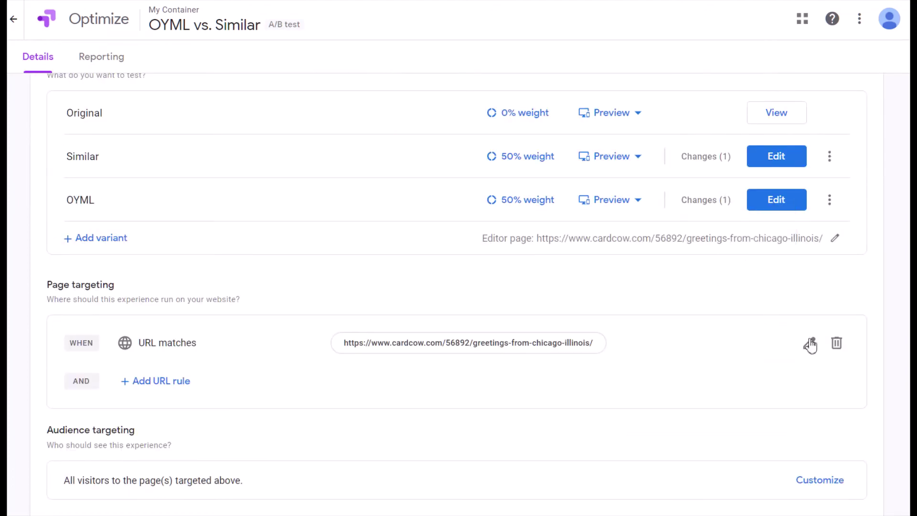
pyautogui.click(811, 344)
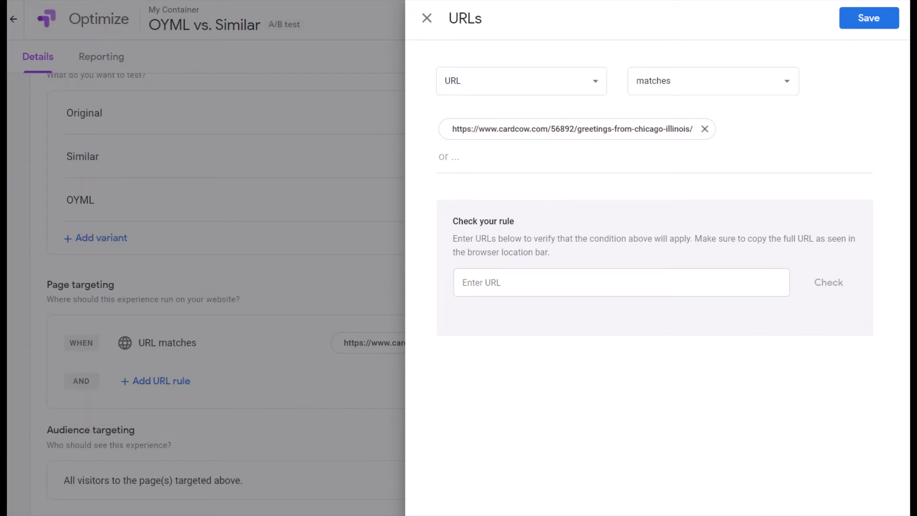
pyautogui.click(500, 81)
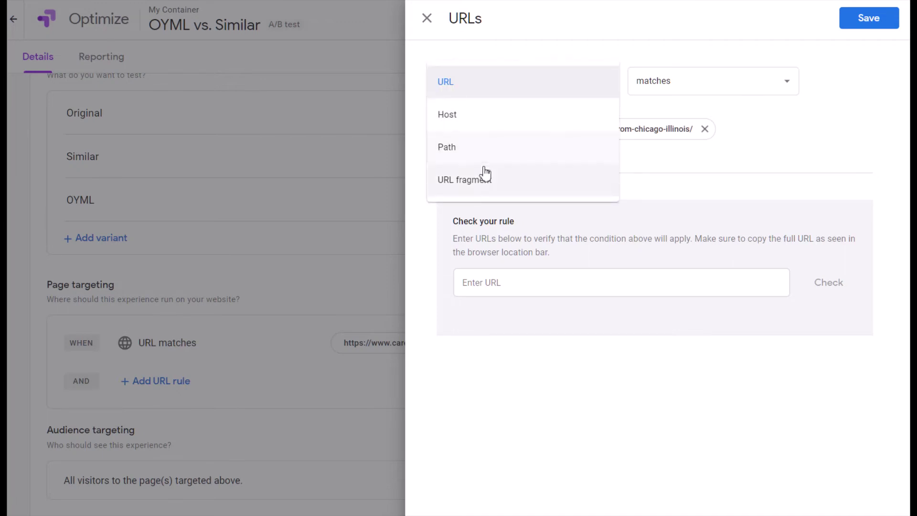
pyautogui.click(483, 148)
pyautogui.click(662, 89)
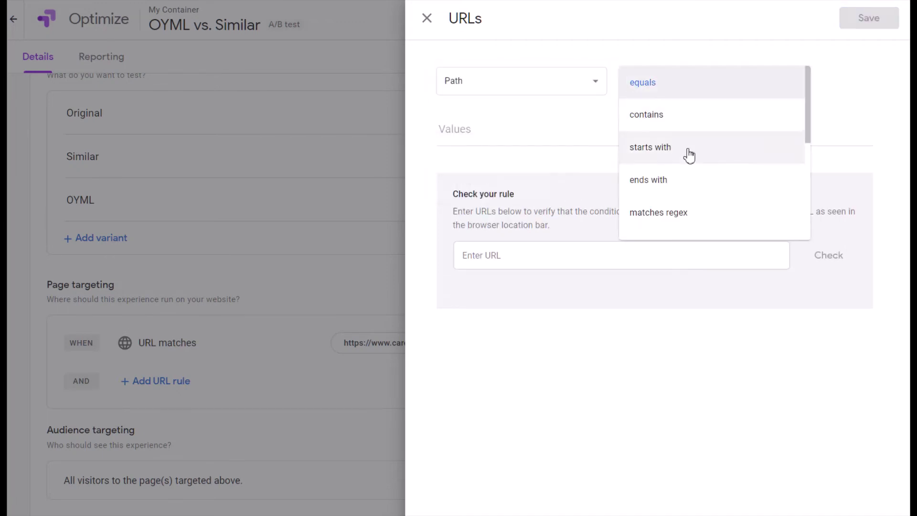
pyautogui.click(683, 208)
pyautogui.click(583, 139)
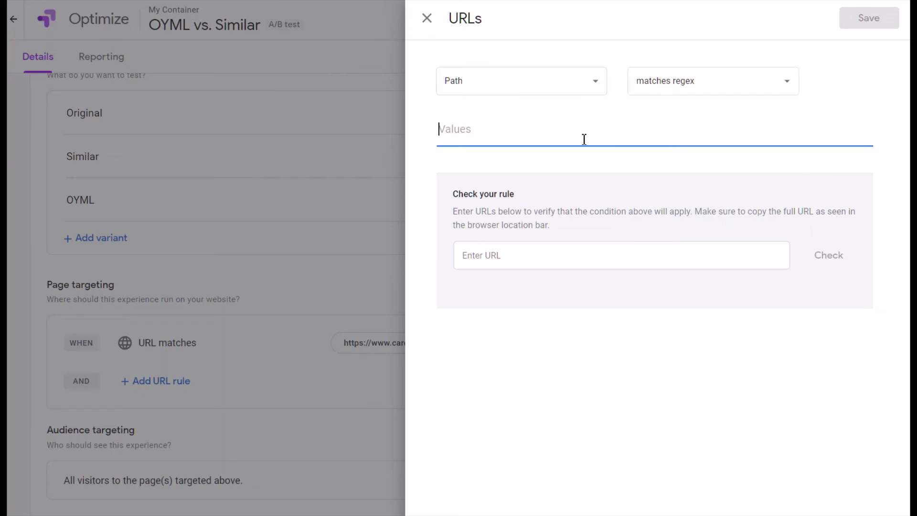
pyautogui.write('^\\/\\d+\\/')
pyautogui.click(576, 257)
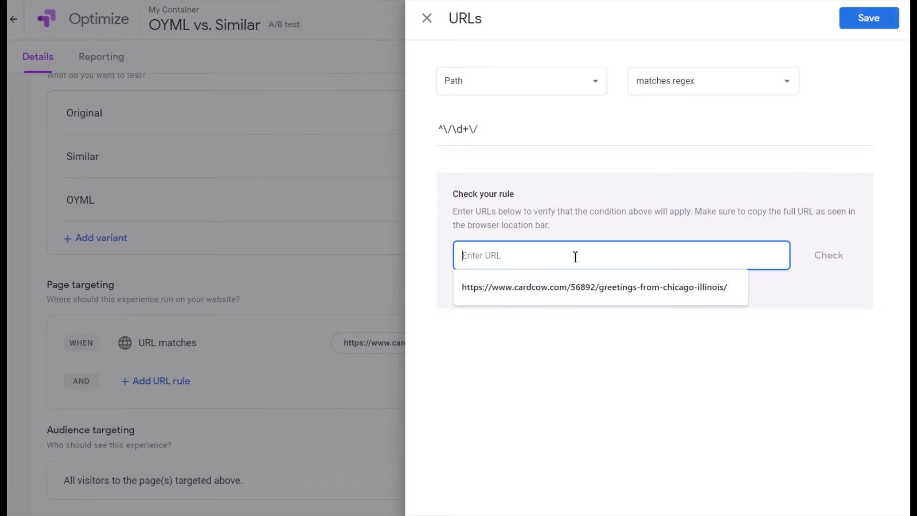
pyautogui.click(577, 286)
pyautogui.click(828, 260)
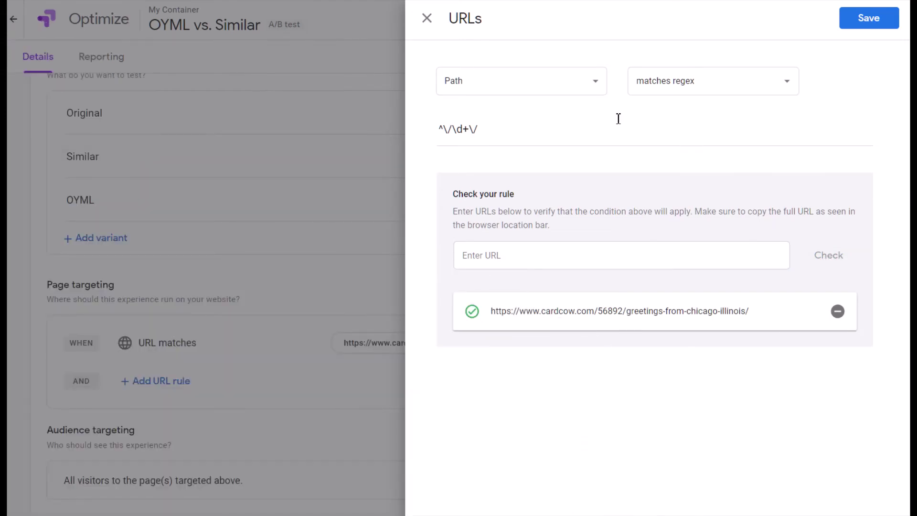
pyautogui.click(856, 24)
# Choose the system objective Revenue from the objective list as the experiment's primary objective.
pyautogui.scroll(-10, 195, 265)
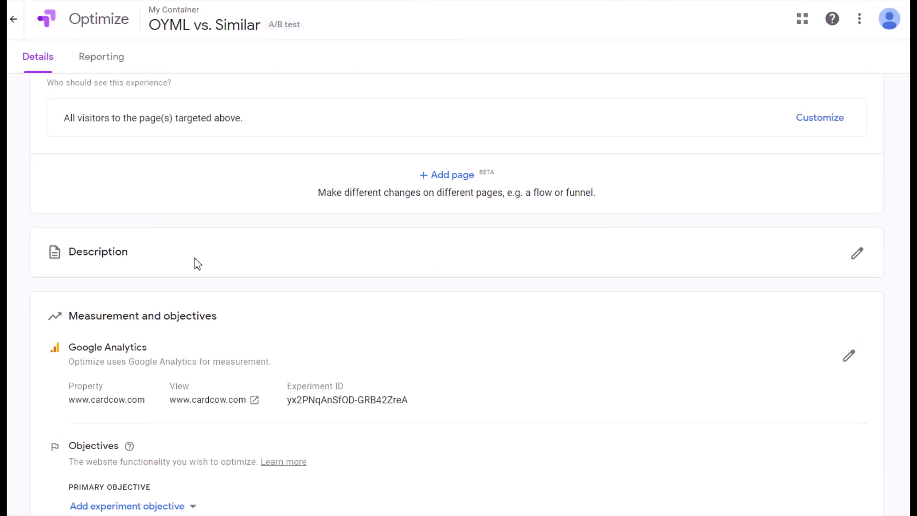
pyautogui.click(137, 330)
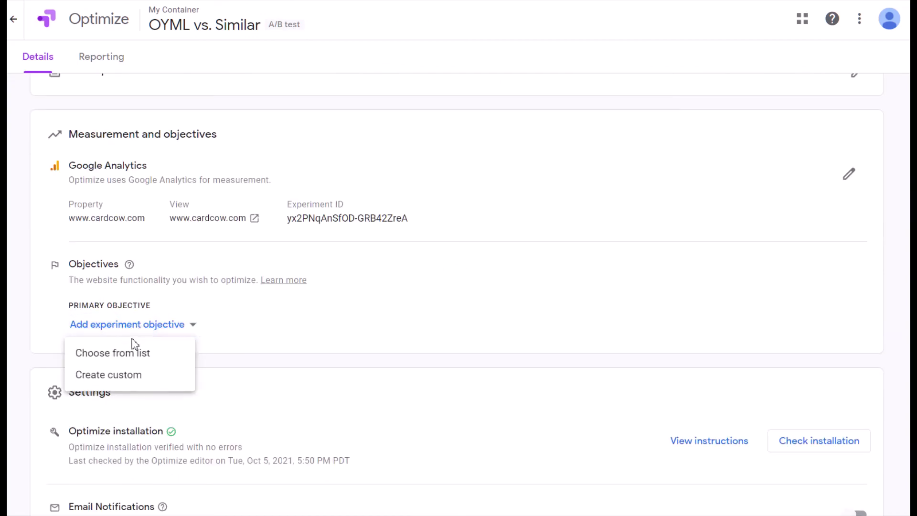
pyautogui.click(137, 353)
pyautogui.scroll(-1, 211, 378)
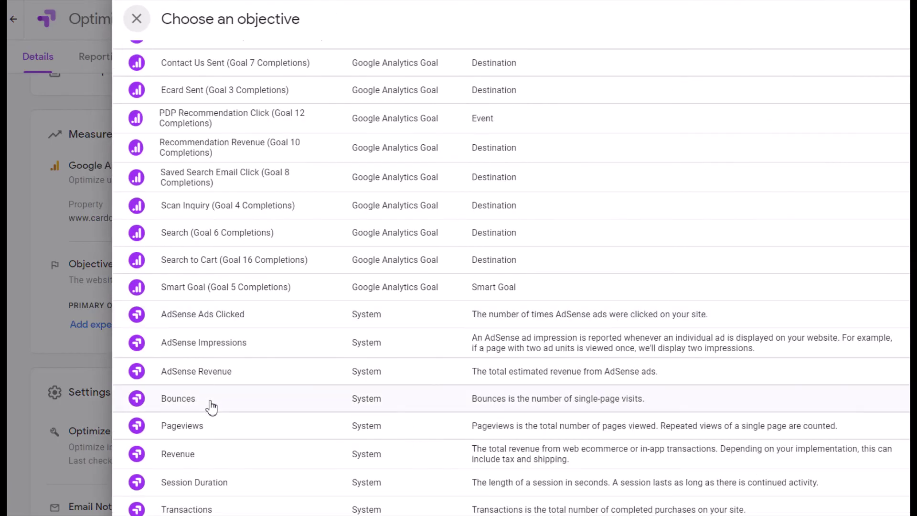
pyautogui.click(175, 454)
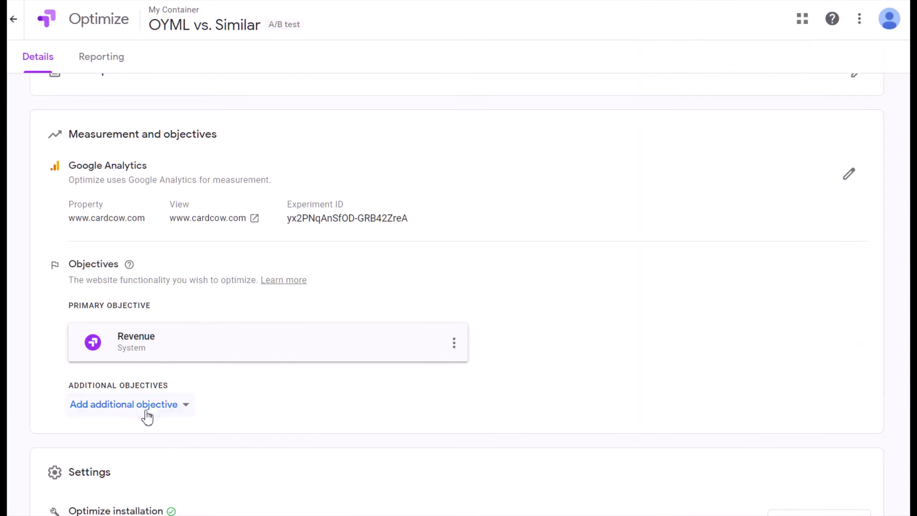
# Add PDP Recommendation Click (Goal 12 Completions) from the objective list as an additional objective.
pyautogui.click(146, 414)
pyautogui.click(145, 433)
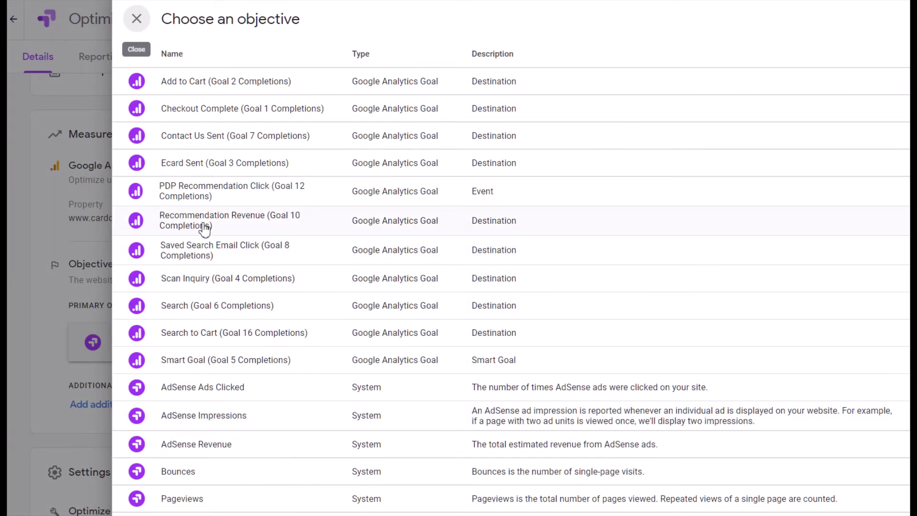
pyautogui.click(200, 187)
# Review the experiment's remaining settings and start the experiment with email notifications on.
pyautogui.scroll(-4, 416, 365)
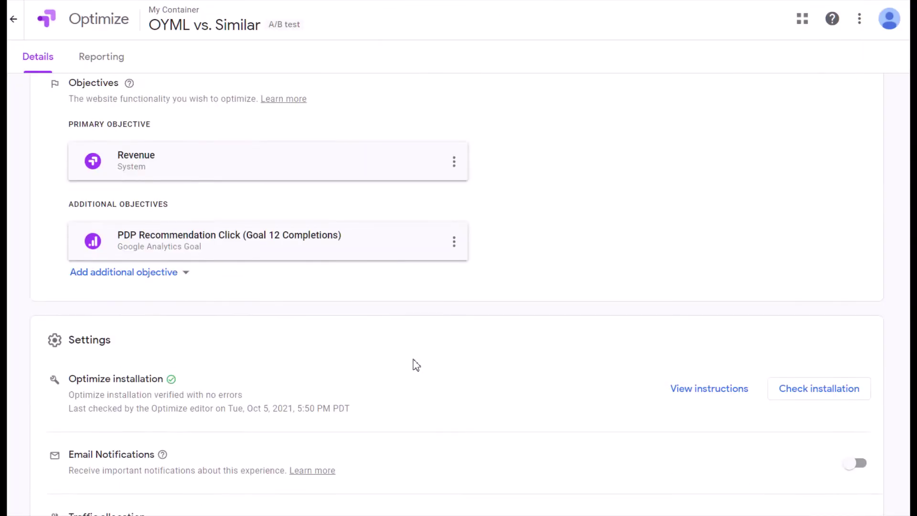
pyautogui.scroll(-2, 417, 365)
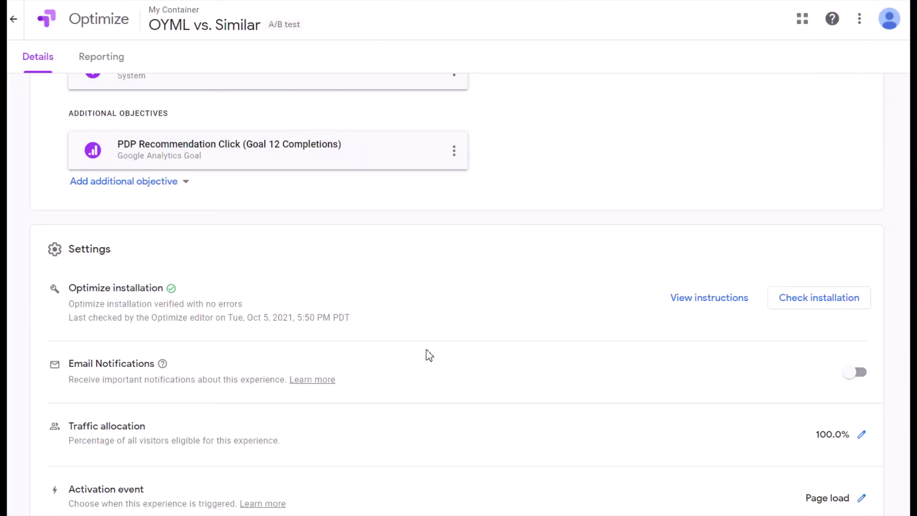
pyautogui.scroll(-1, 429, 355)
pyautogui.scroll(15, 428, 354)
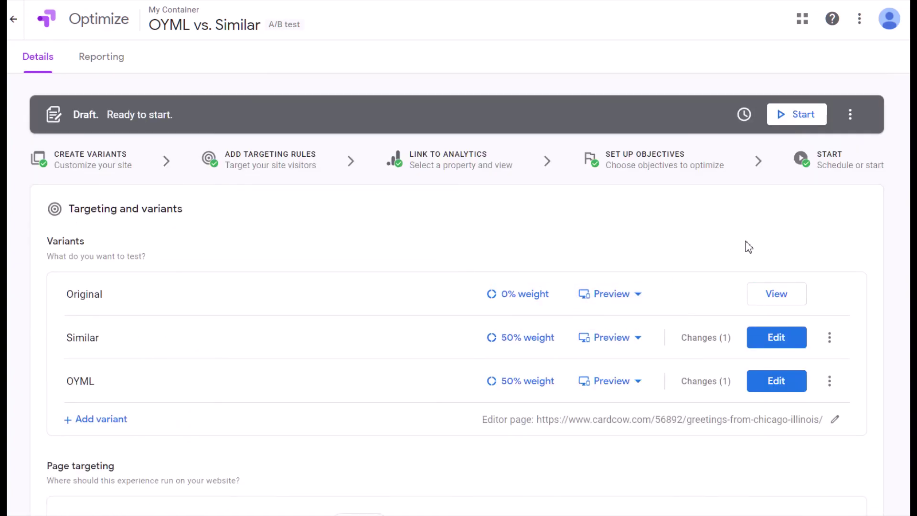
pyautogui.click(800, 117)
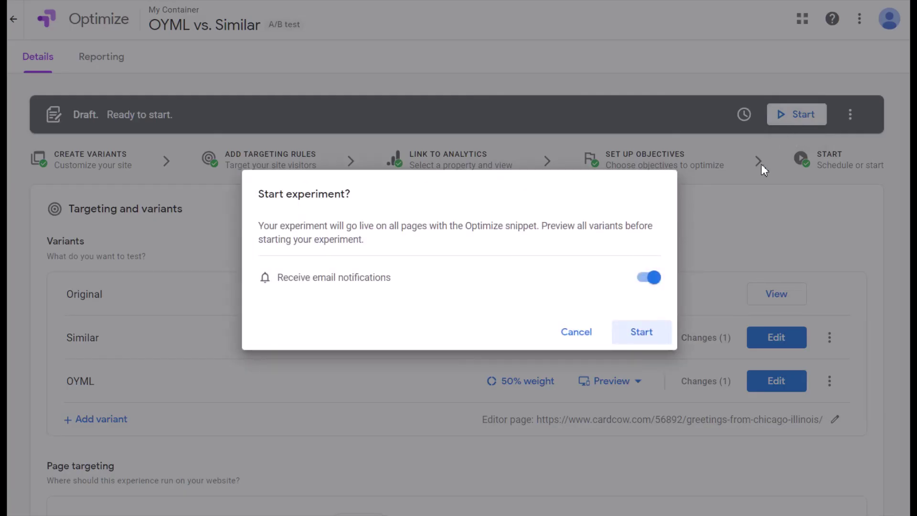
pyautogui.click(642, 335)
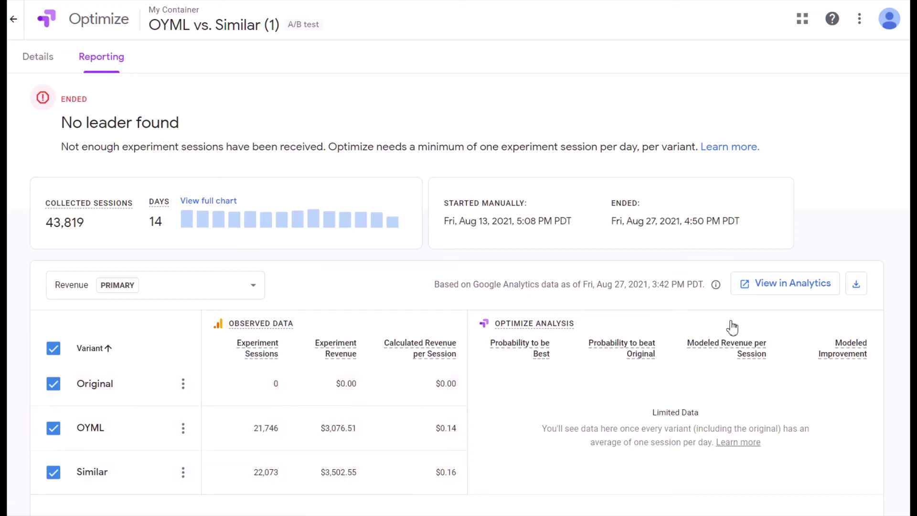
# View the ended OYML vs. Similar (1) experiment in Google Analytics and examine its Ecommerce and Goal Set 4 metrics by variant.
pyautogui.click(791, 286)
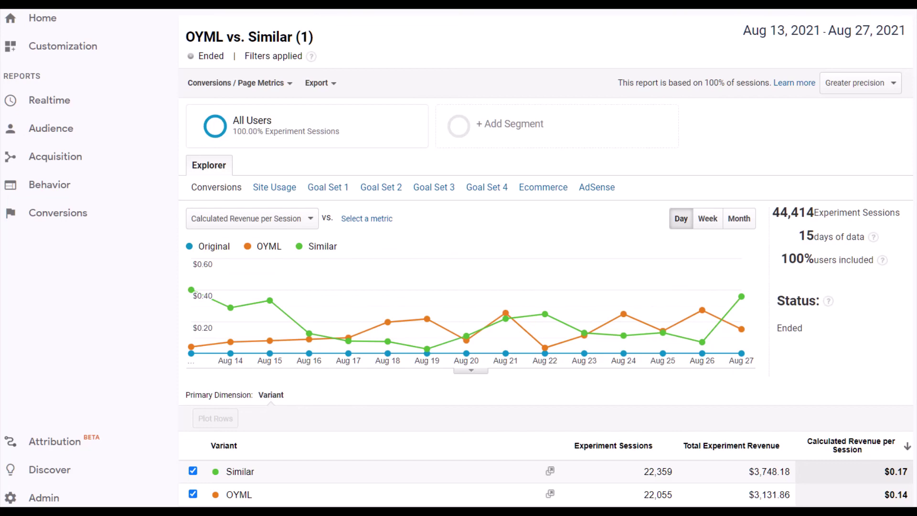
pyautogui.click(543, 195)
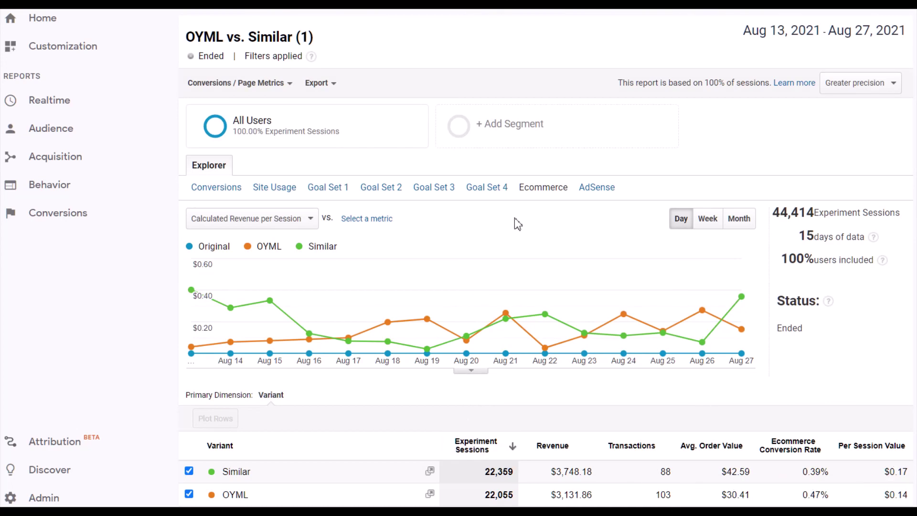
pyautogui.click(475, 189)
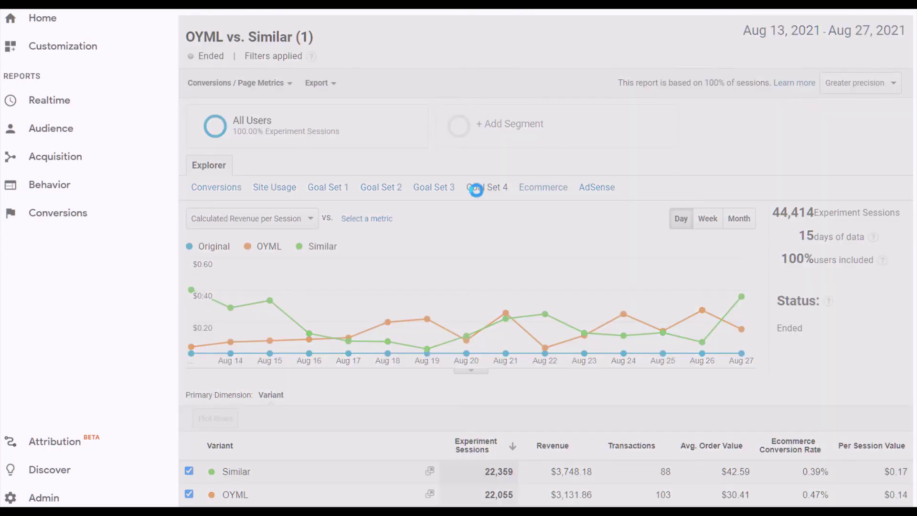